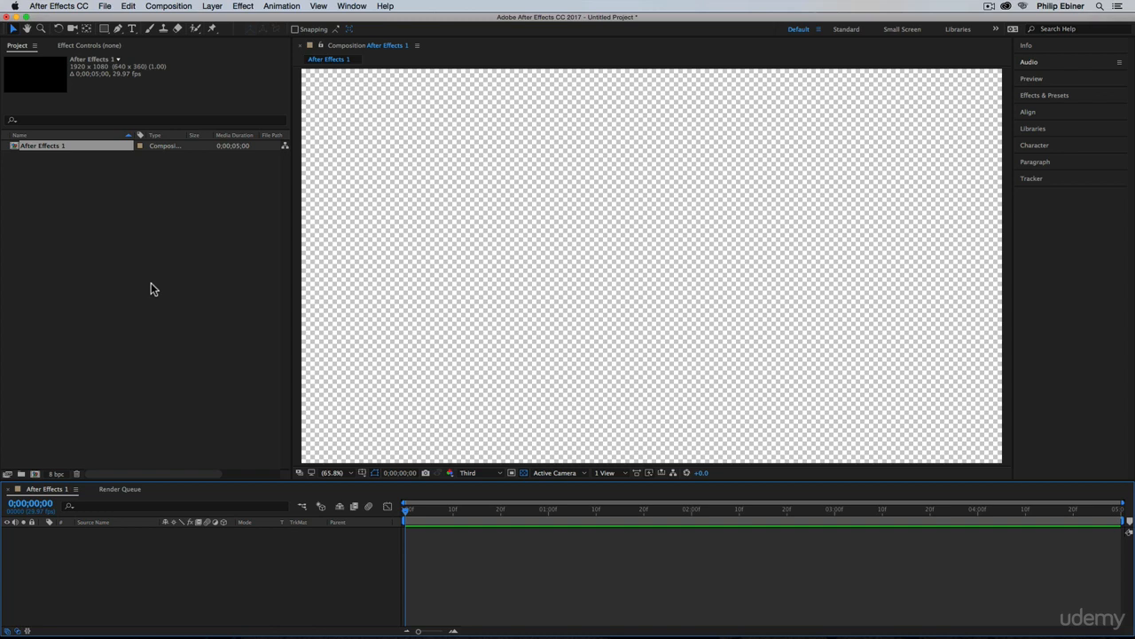
Switch to Finder and import Kangaroo.jpg from the Photos folder into the After Effects project.
{"action": "left_click", "coordinate": [172, 258]}
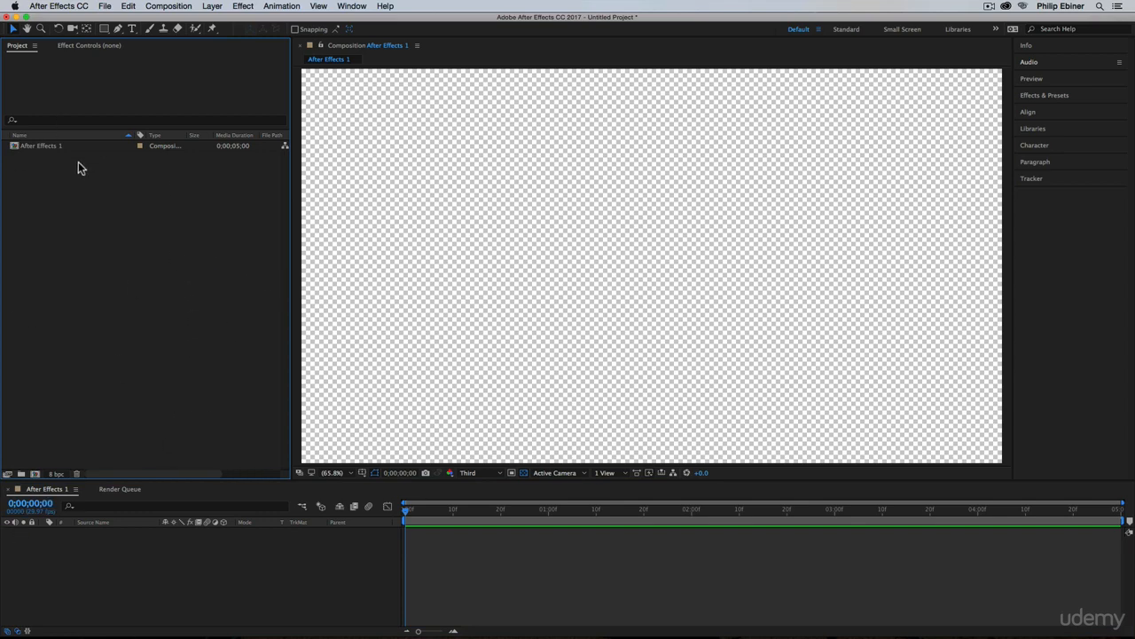
{"action": "key", "text": "super+Tab"}
{"action": "key", "text": "super+Tab"}
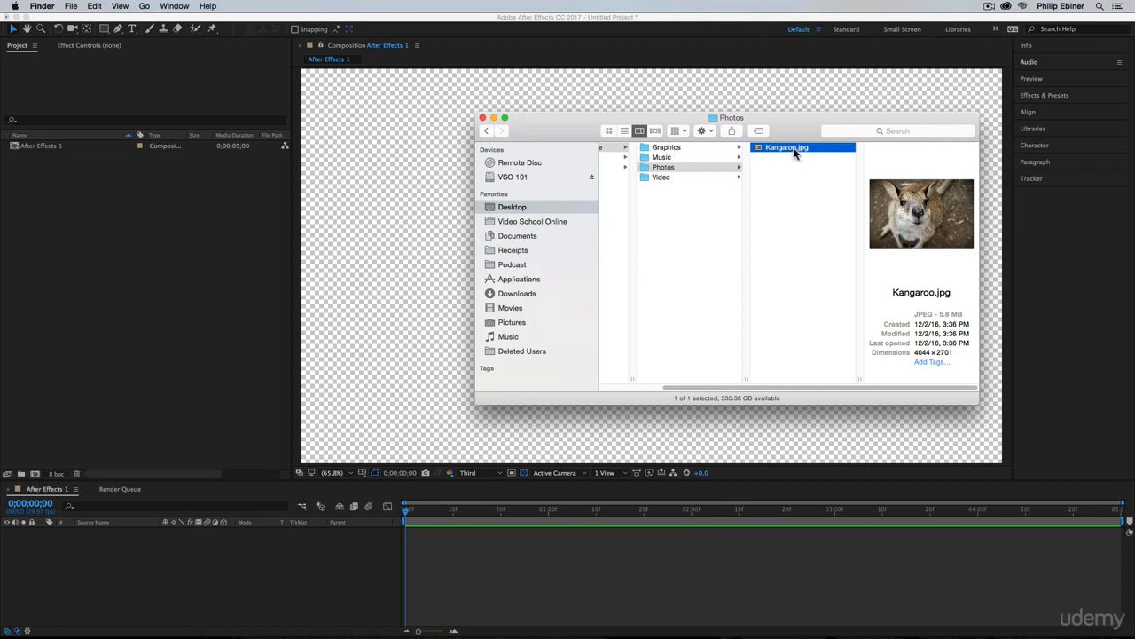
{"action": "left_click_drag", "start_coordinate": [793, 147], "coordinate": [174, 221]}
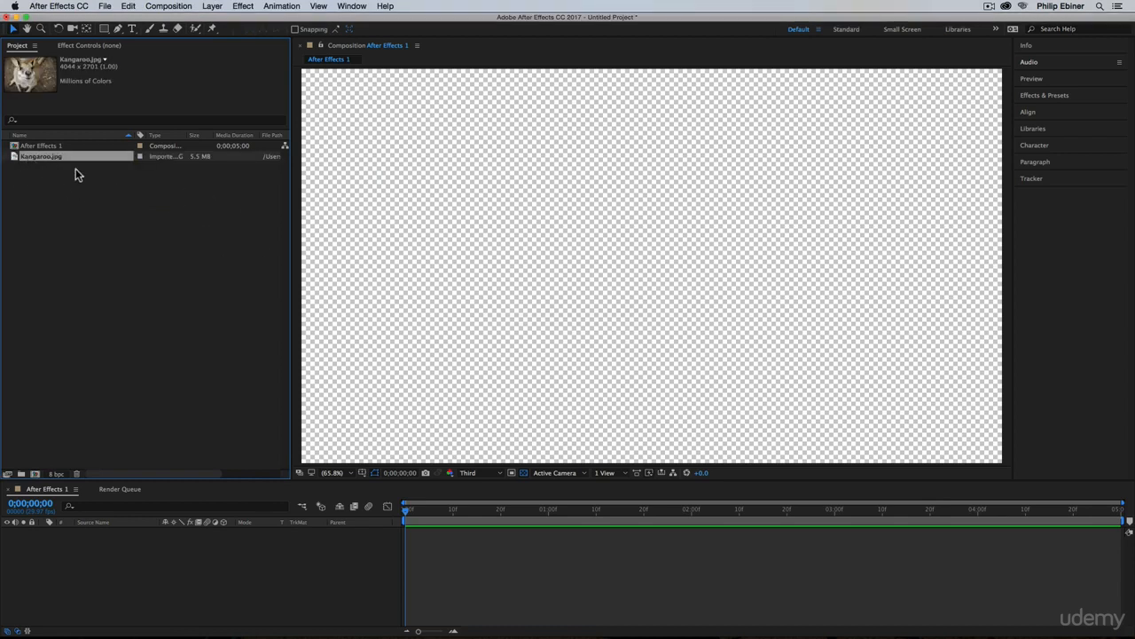
Import Dixie_Outlandish.mp3 from the course's Music folder into the project.
{"action": "left_click", "coordinate": [81, 323]}
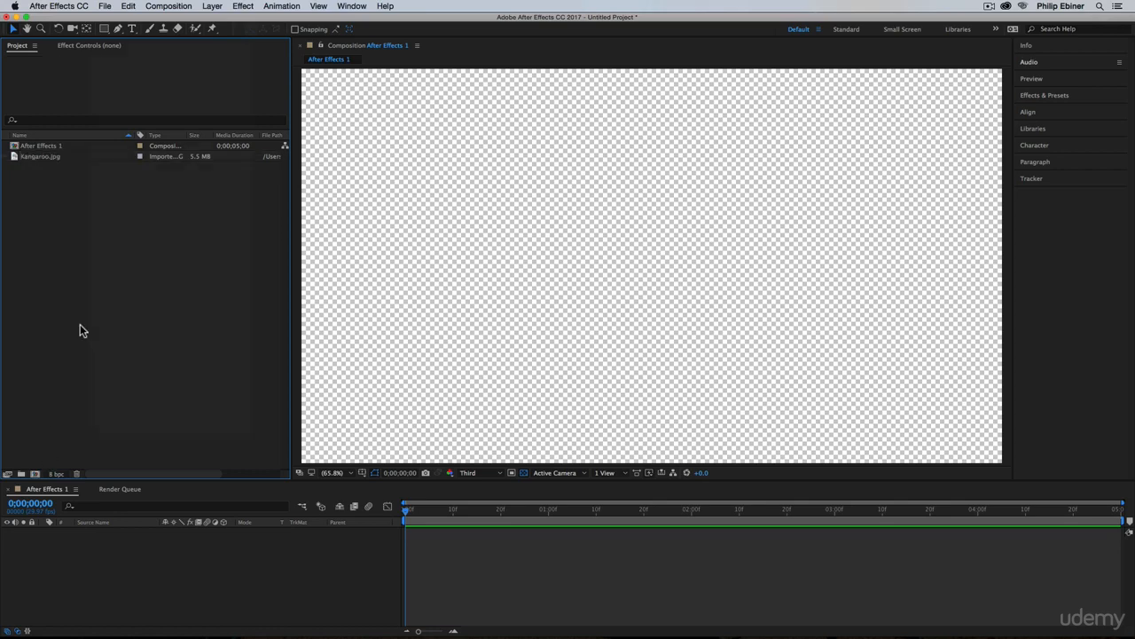
{"action": "right_click", "coordinate": [120, 287]}
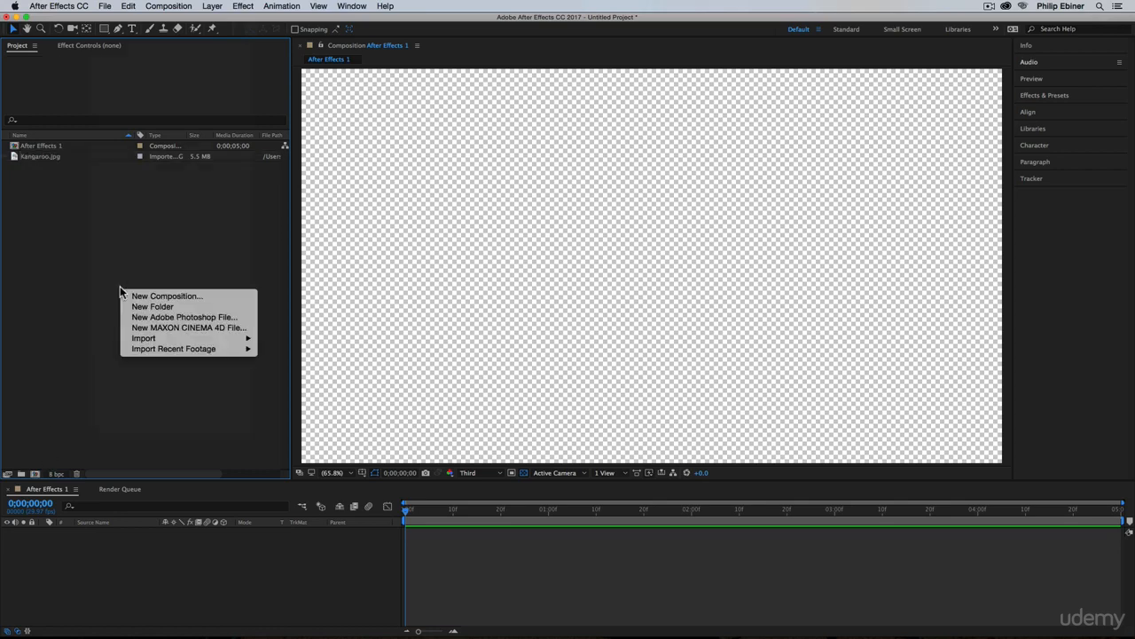
{"action": "mouse_move", "coordinate": [188, 339]}
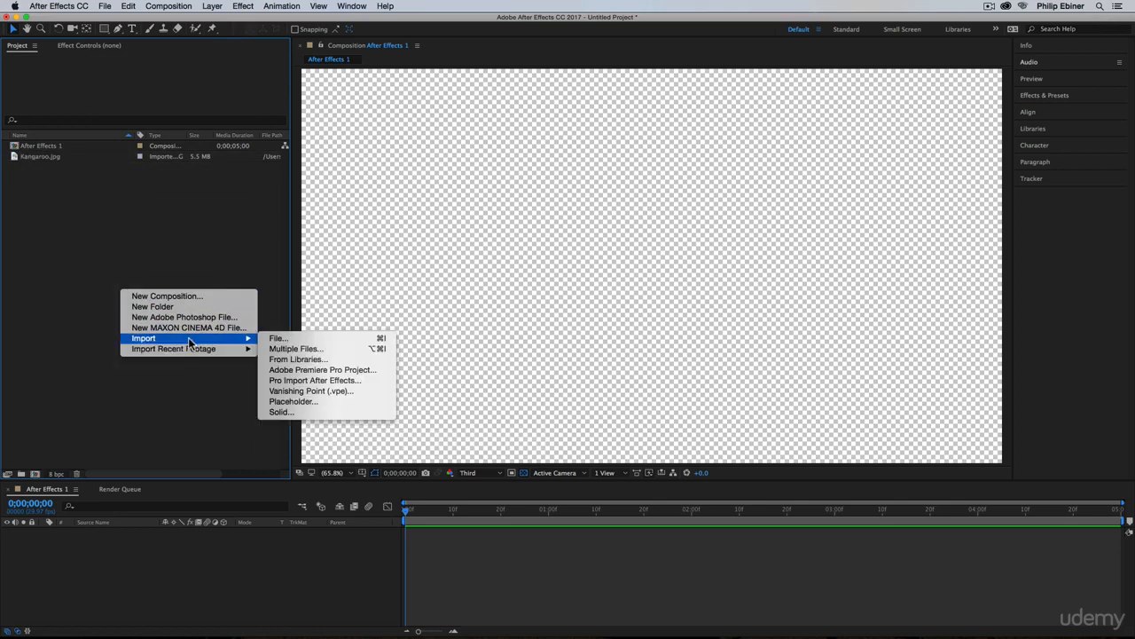
{"action": "left_click", "coordinate": [279, 337]}
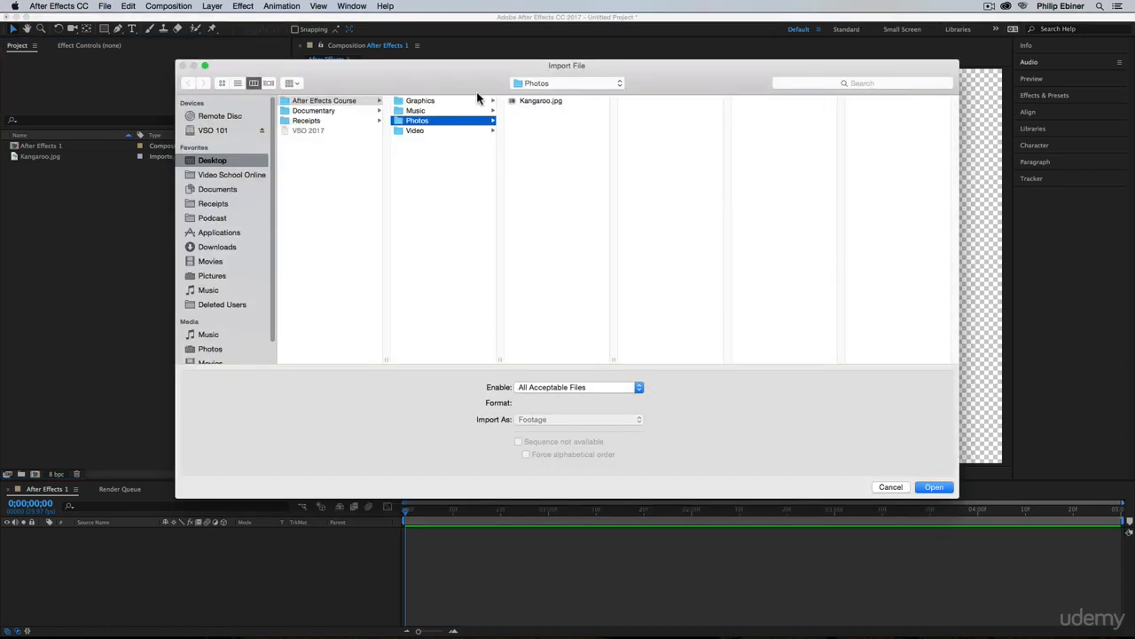
{"action": "left_click", "coordinate": [445, 112]}
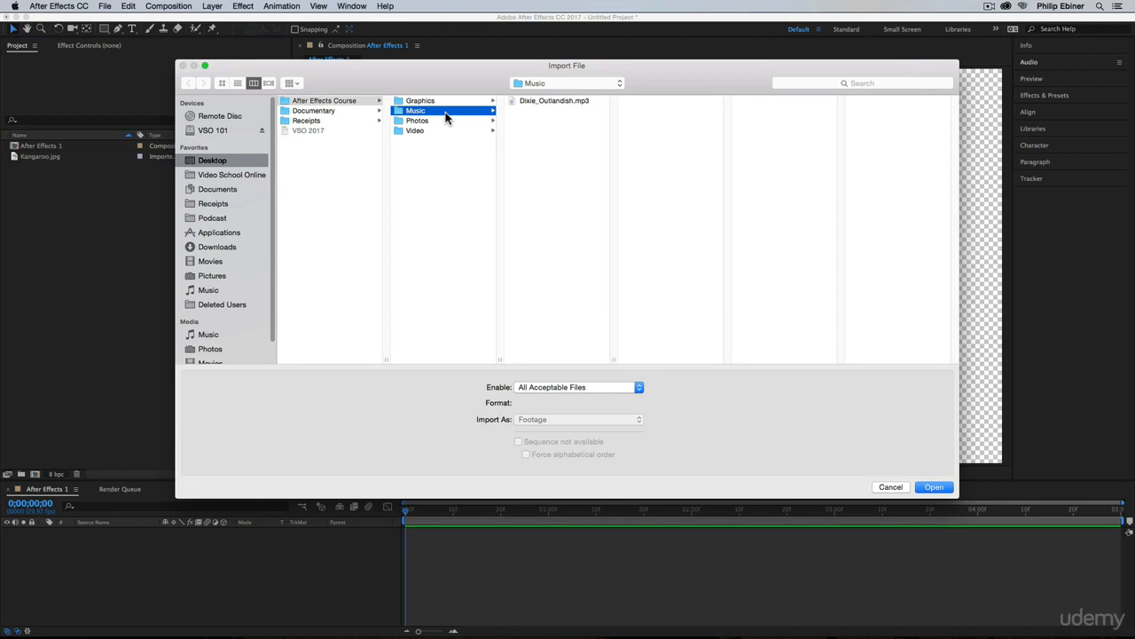
{"action": "left_click", "coordinate": [551, 101]}
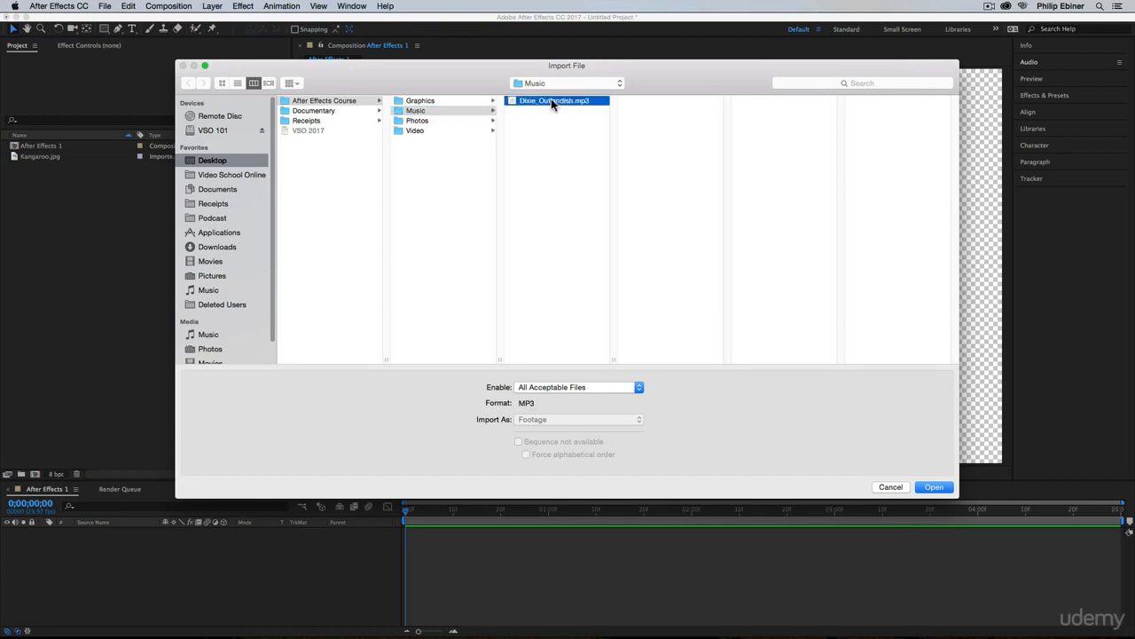
{"action": "left_click", "coordinate": [933, 487]}
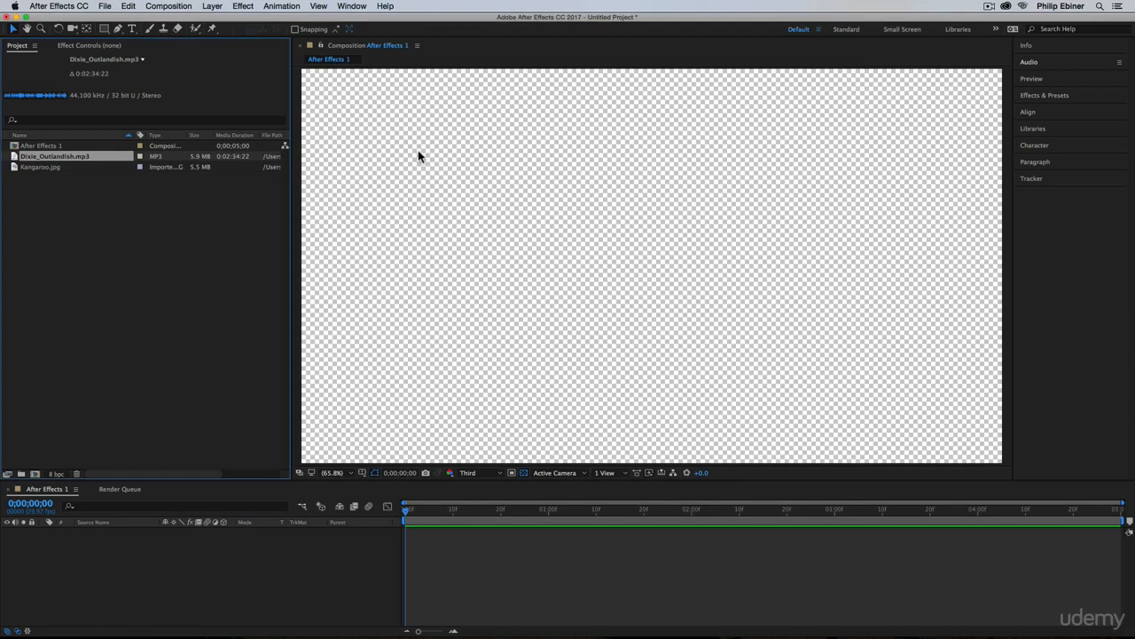
Import Video Sample.mp4 from the course's Video folder into the project.
{"action": "left_click", "coordinate": [105, 6]}
{"action": "mouse_move", "coordinate": [177, 160]}
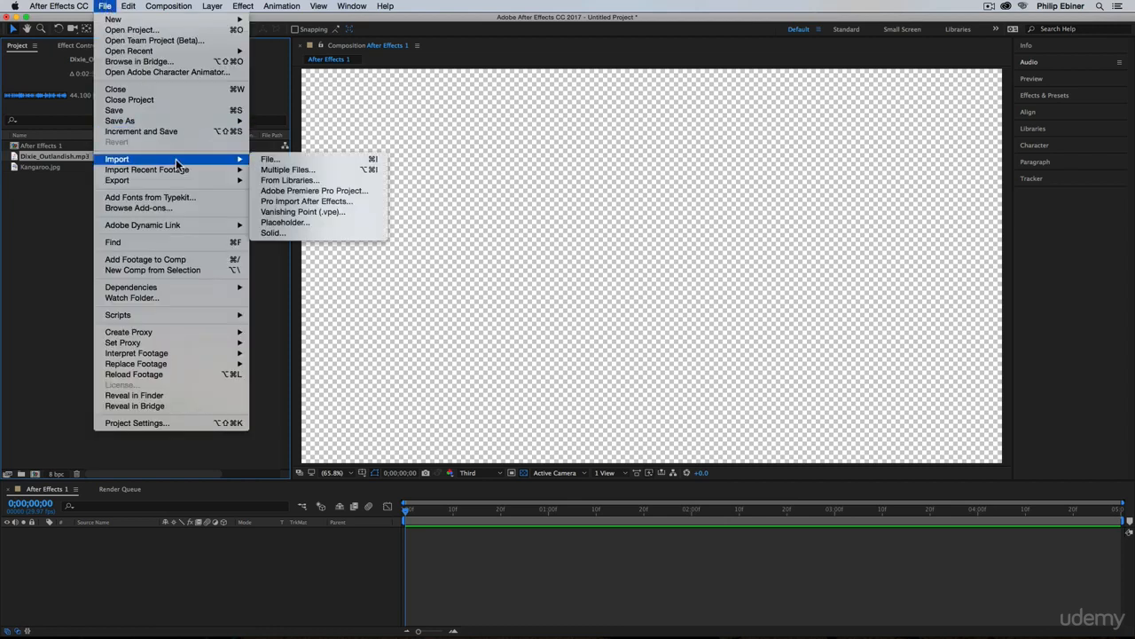
{"action": "left_click", "coordinate": [284, 160]}
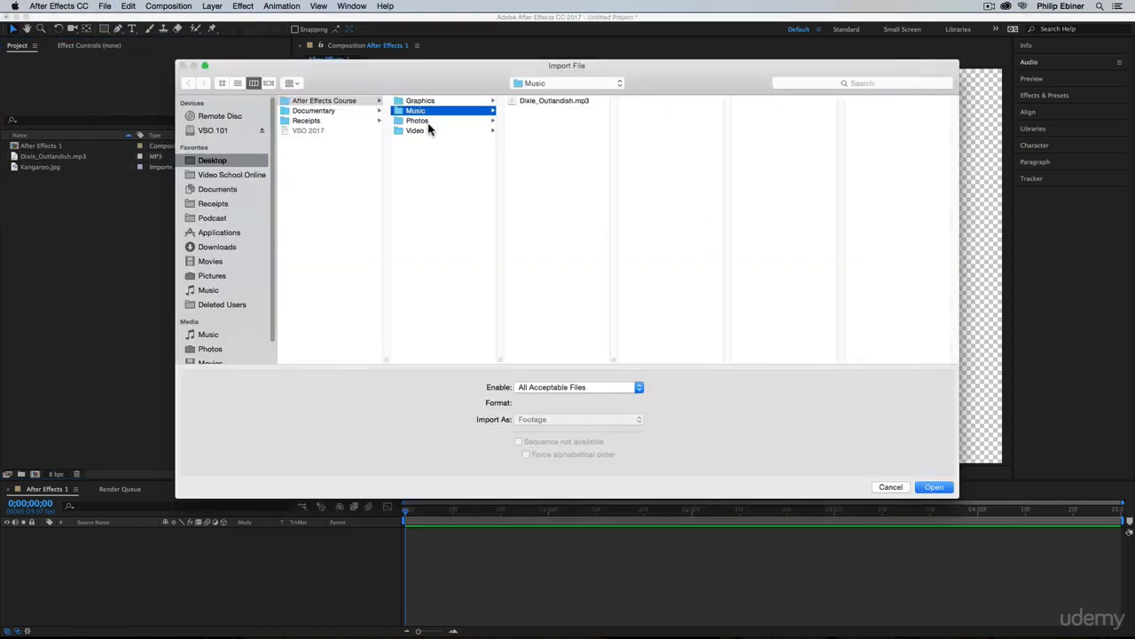
{"action": "left_click", "coordinate": [426, 131]}
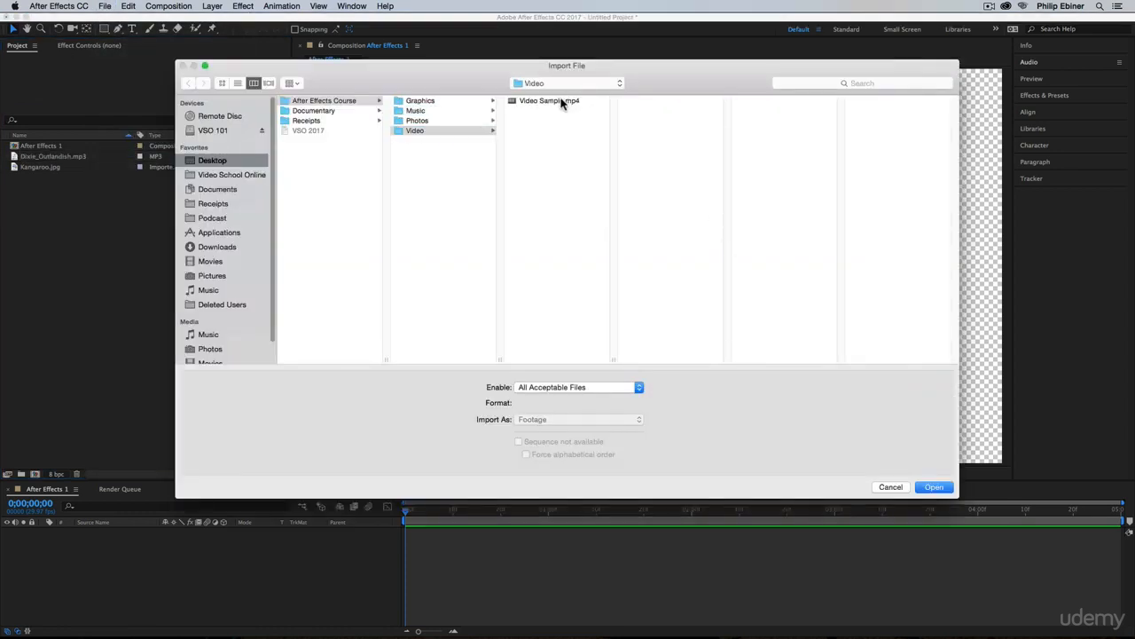
{"action": "left_click", "coordinate": [561, 103]}
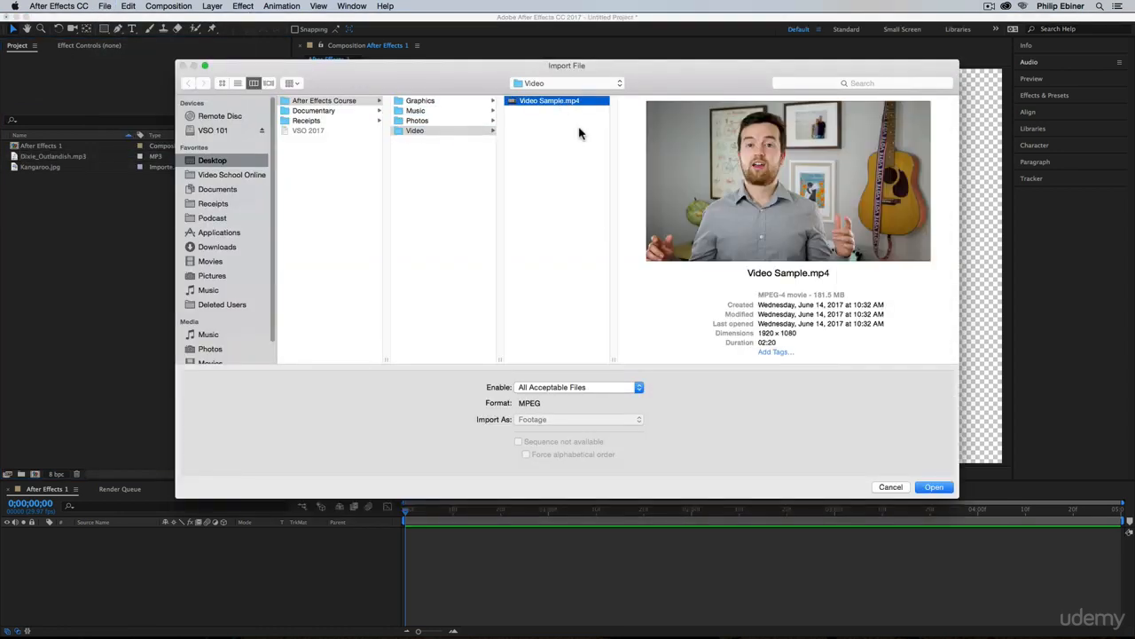
{"action": "left_click", "coordinate": [936, 487]}
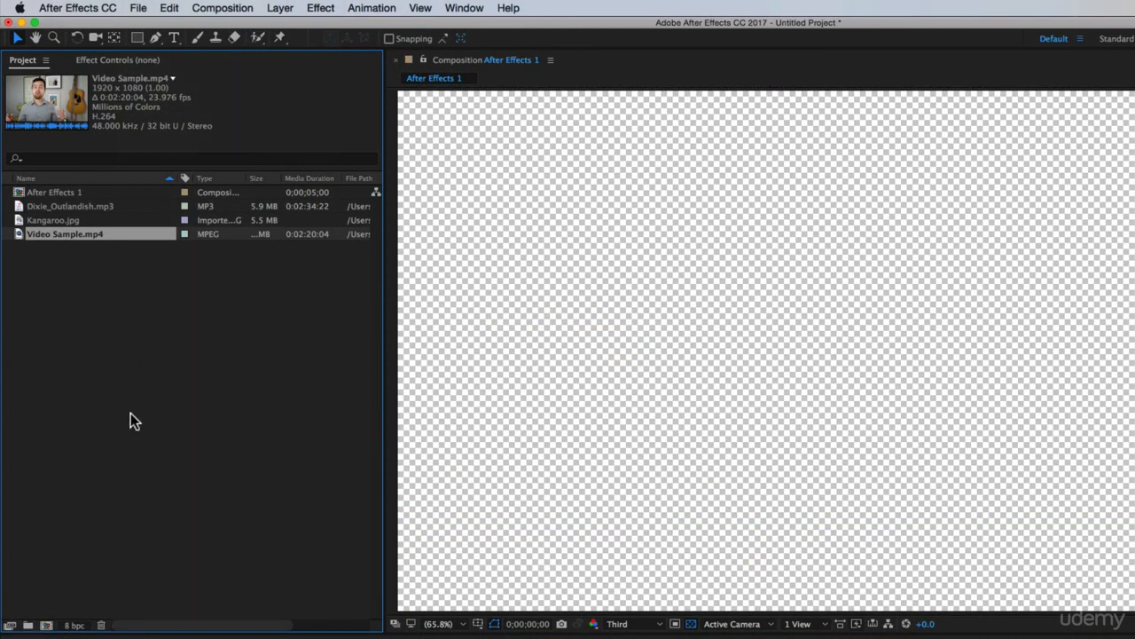
Create a project folder named VIDEO, move Video Sample.mp4 into it and check its contents.
{"action": "left_click", "coordinate": [28, 626]}
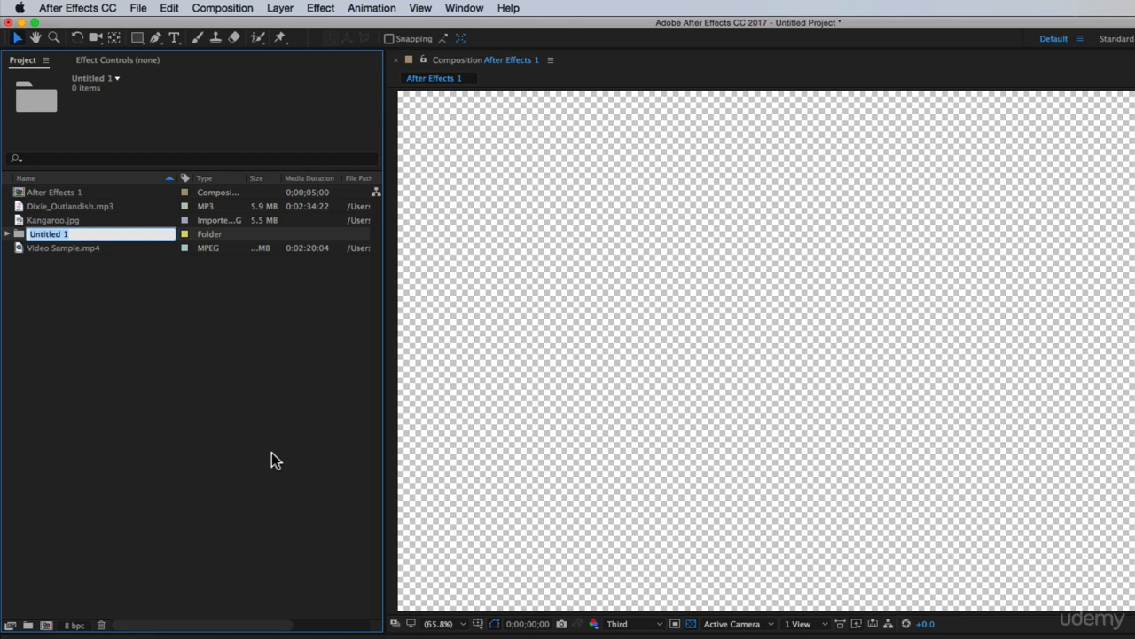
{"action": "type", "text": "VIDEO"}
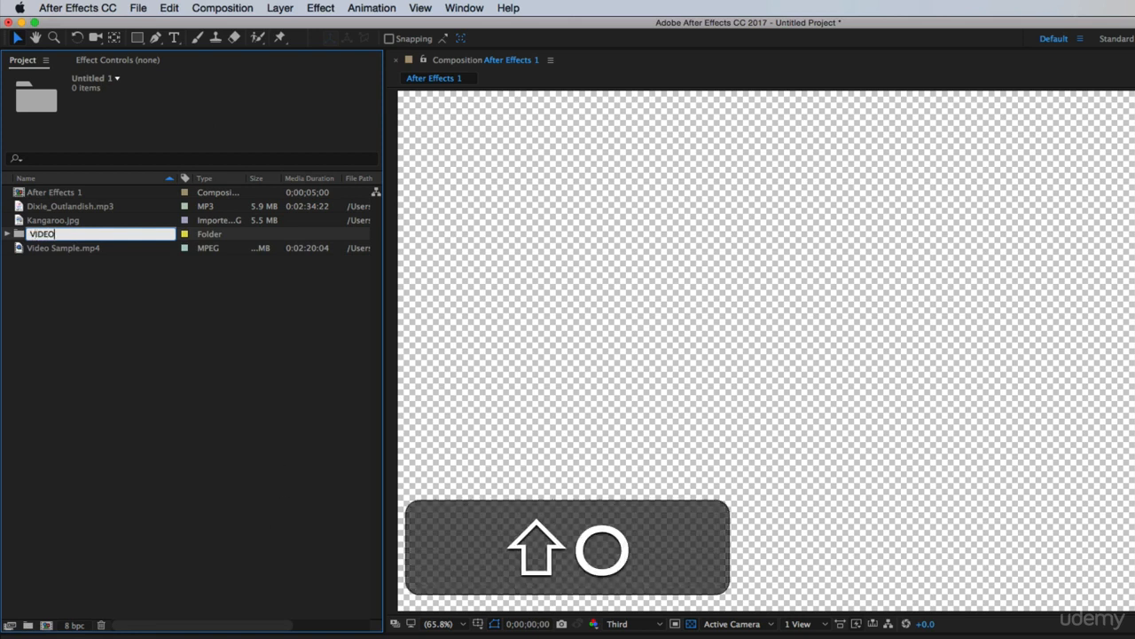
{"action": "left_click", "coordinate": [96, 291]}
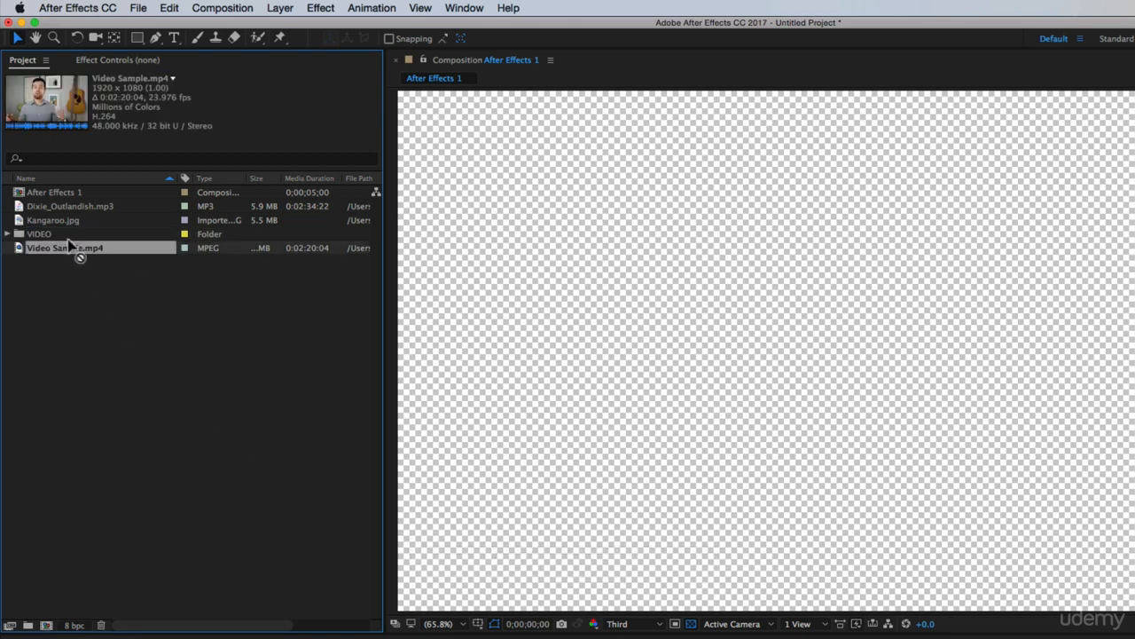
{"action": "left_click_drag", "start_coordinate": [71, 248], "coordinate": [31, 234]}
{"action": "left_click", "coordinate": [8, 234]}
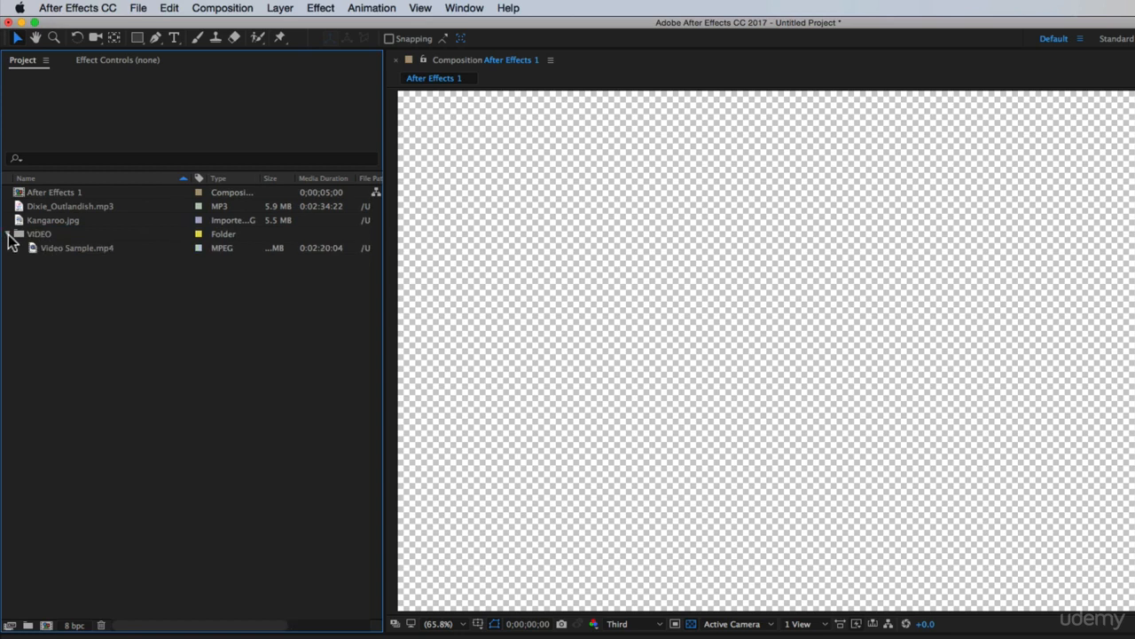
{"action": "left_click", "coordinate": [8, 234]}
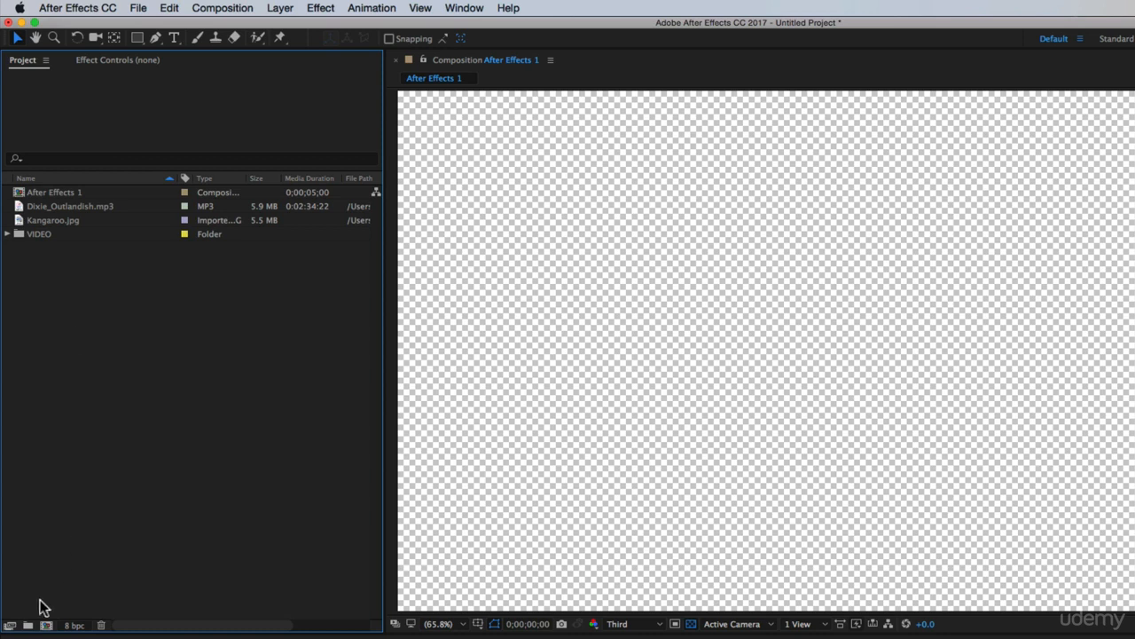
Create a project folder named Graphic 1 and move Dixie_Outlandish.mp3 and Kangaroo.jpg into it.
{"action": "left_click", "coordinate": [28, 625]}
{"action": "key", "text": "shift"}
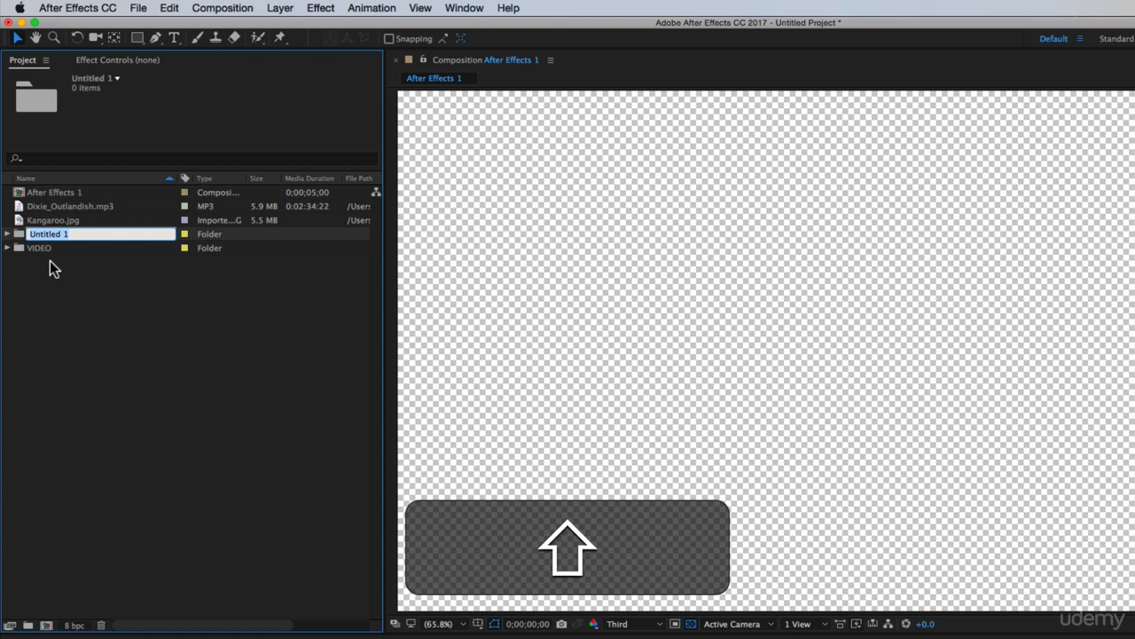
{"action": "type", "text": "Graphic "}
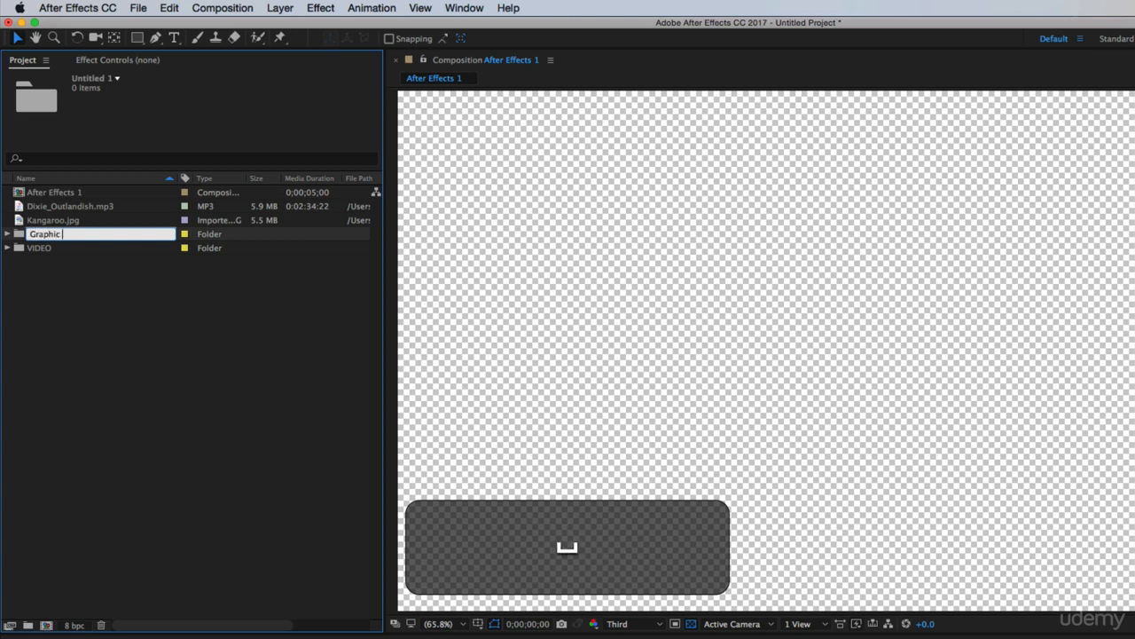
{"action": "type", "text": "1"}
{"action": "key", "text": "Return"}
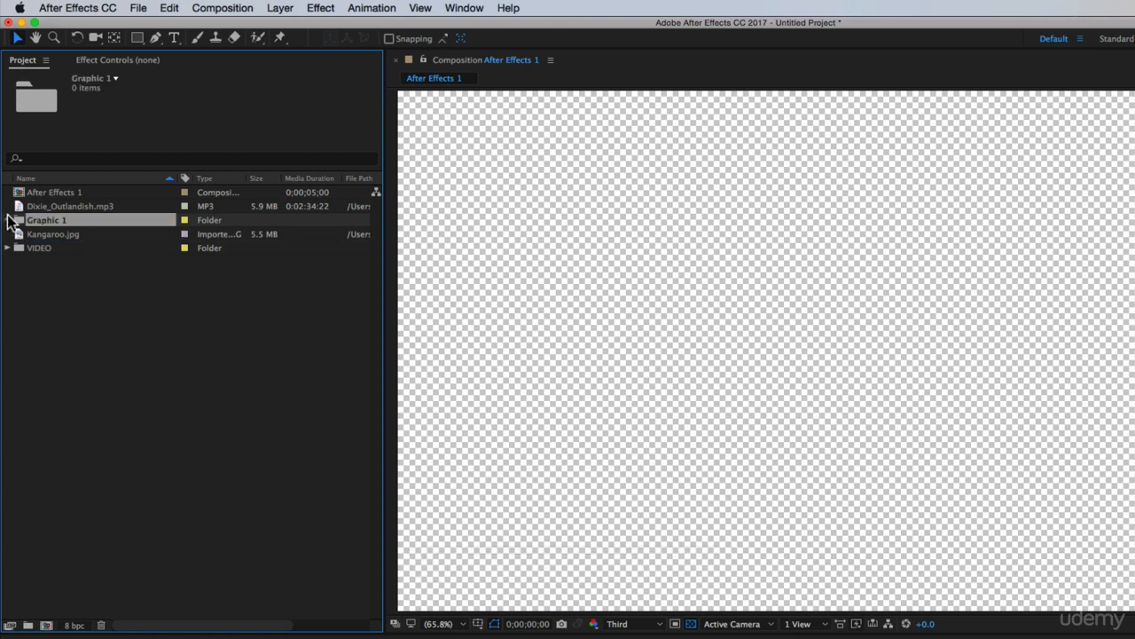
{"action": "left_click_drag", "start_coordinate": [77, 209], "coordinate": [53, 213]}
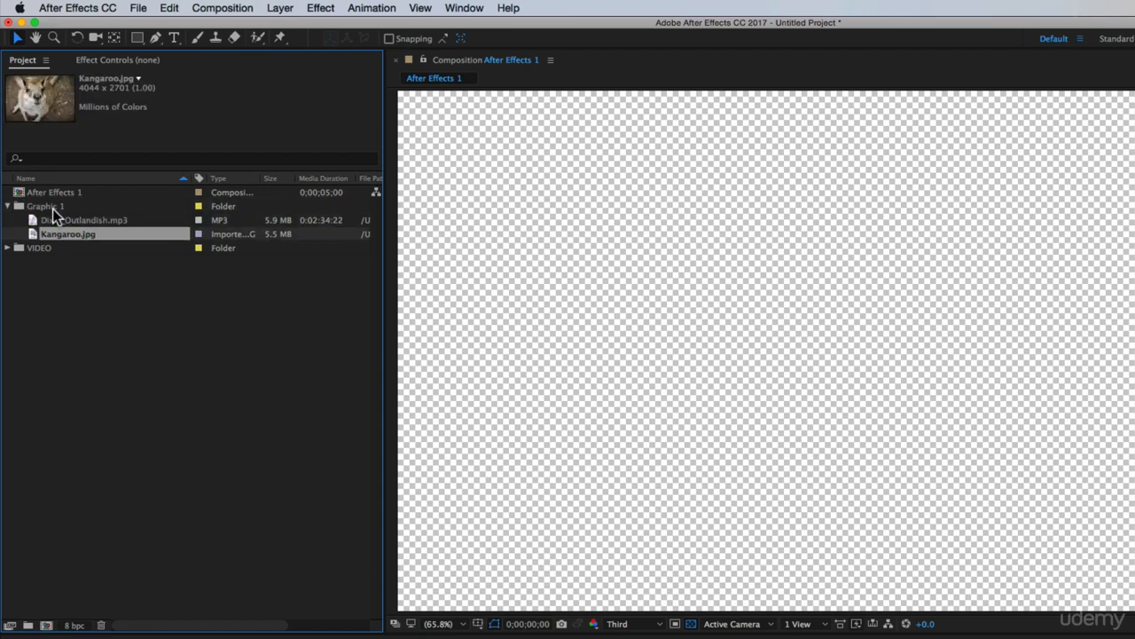
Create a PHOTOS subfolder inside the Graphic 1 folder and move Kangaroo.jpg into it.
{"action": "left_click", "coordinate": [54, 208]}
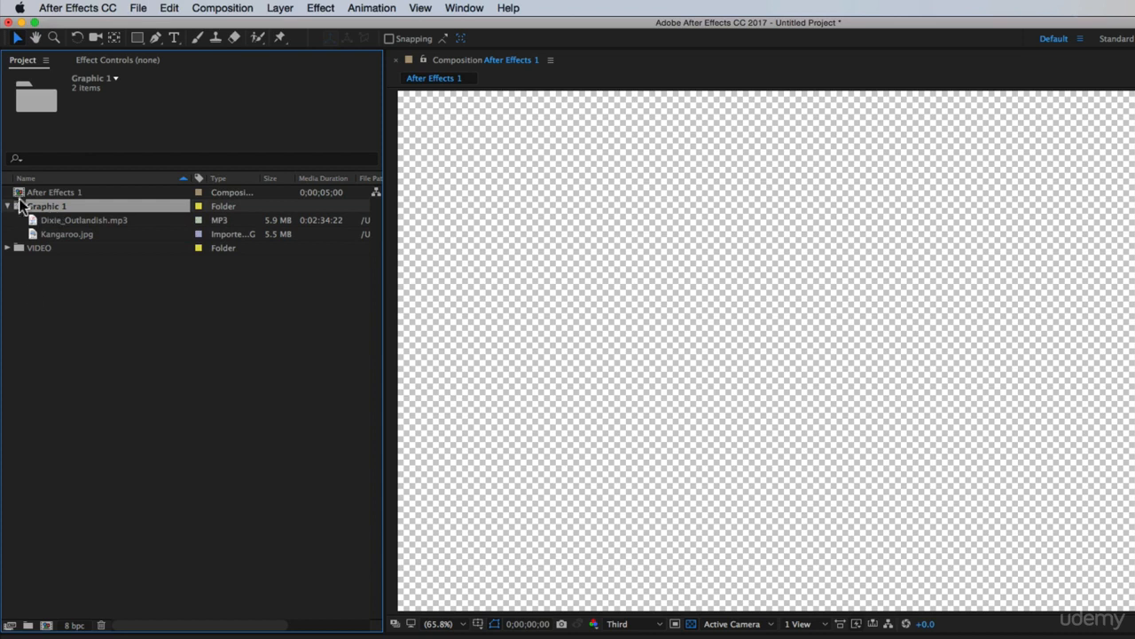
{"action": "left_click", "coordinate": [30, 626]}
{"action": "type", "text": "PHOTOS"}
{"action": "key", "text": "shift+Return"}
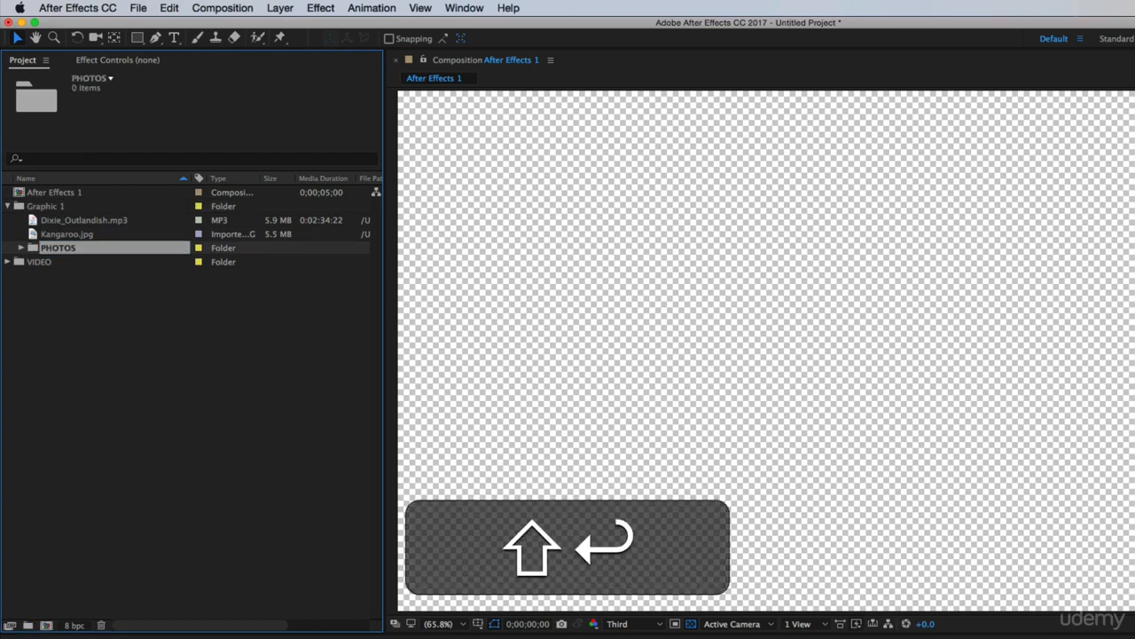
{"action": "left_click_drag", "start_coordinate": [75, 234], "coordinate": [69, 248]}
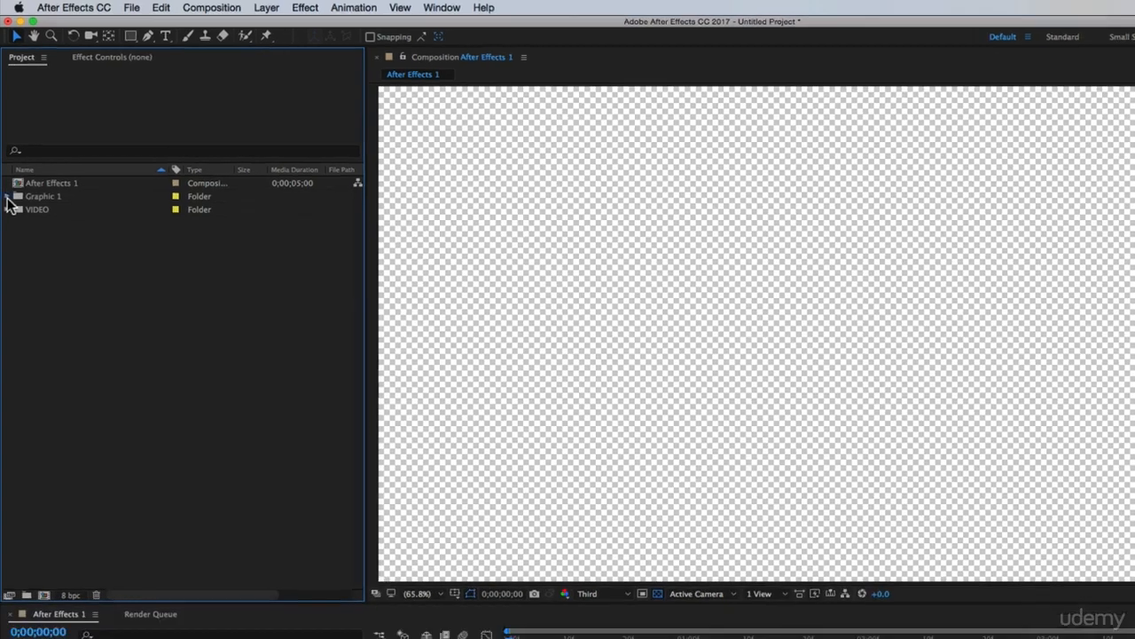
Place Kangaroo.jpg from the PHOTOS subfolder at the centre of the After Effects 1 composition.
{"action": "left_click", "coordinate": [8, 207]}
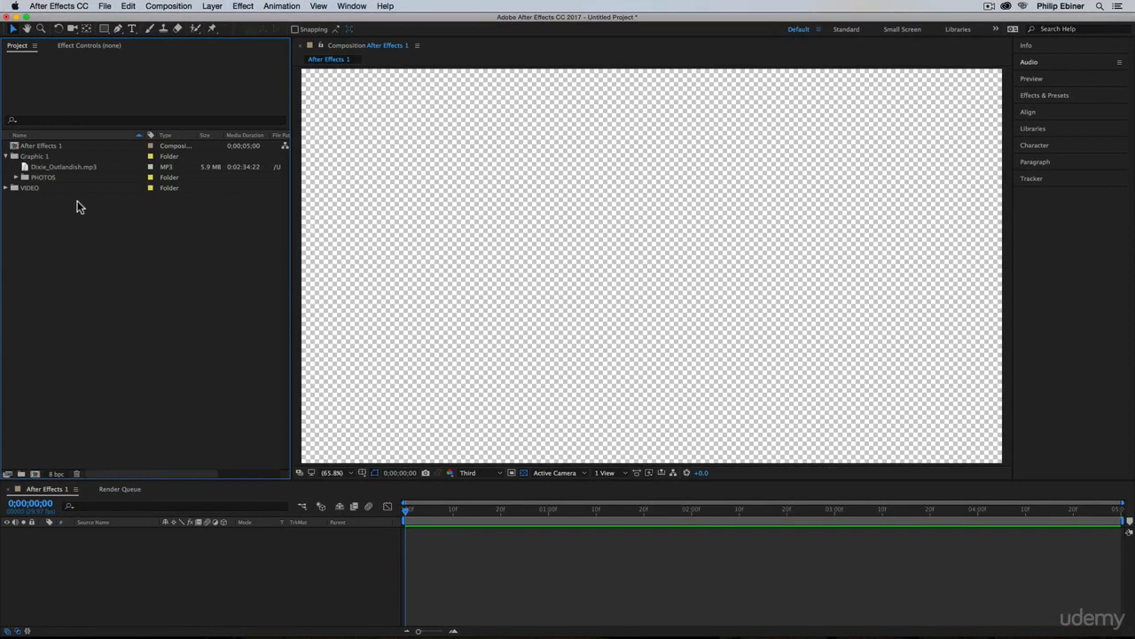
{"action": "left_click", "coordinate": [16, 179]}
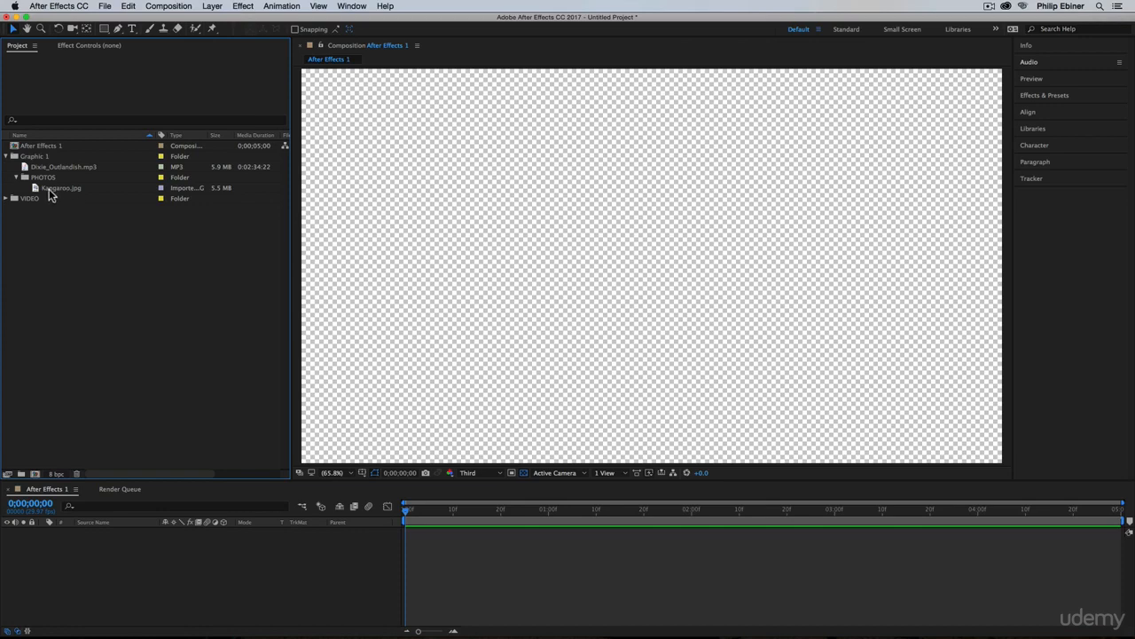
{"action": "mouse_move", "coordinate": [53, 189]}
{"action": "left_mouse_down"}
{"action": "mouse_move", "coordinate": [311, 183]}
{"action": "mouse_move", "coordinate": [659, 246]}
{"action": "mouse_move", "coordinate": [696, 140]}
{"action": "mouse_move", "coordinate": [536, 407]}
{"action": "mouse_move", "coordinate": [490, 197]}
{"action": "mouse_move", "coordinate": [719, 223]}
{"action": "mouse_move", "coordinate": [665, 222]}
{"action": "mouse_move", "coordinate": [415, 560]}
{"action": "mouse_move", "coordinate": [456, 555]}
{"action": "mouse_move", "coordinate": [573, 234]}
{"action": "mouse_move", "coordinate": [666, 358]}
{"action": "mouse_move", "coordinate": [651, 291]}
{"action": "left_mouse_up"}
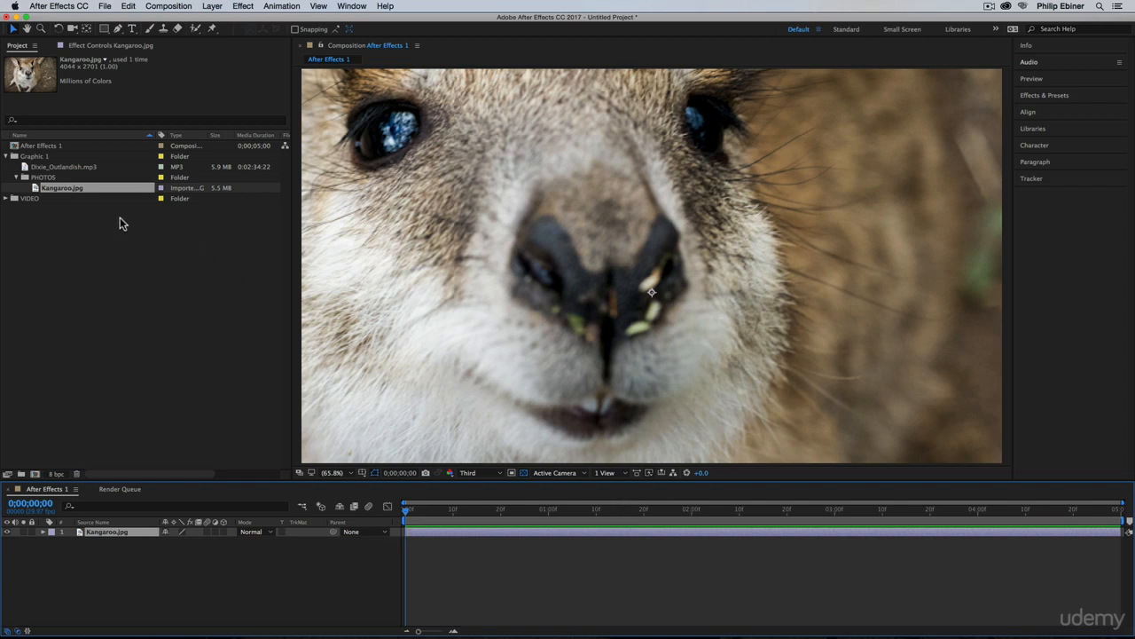
Add a second Kangaroo.jpg layer below the first one in the timeline, starting at 0;00;01;00.
{"action": "left_click_drag", "start_coordinate": [61, 189], "coordinate": [547, 554]}
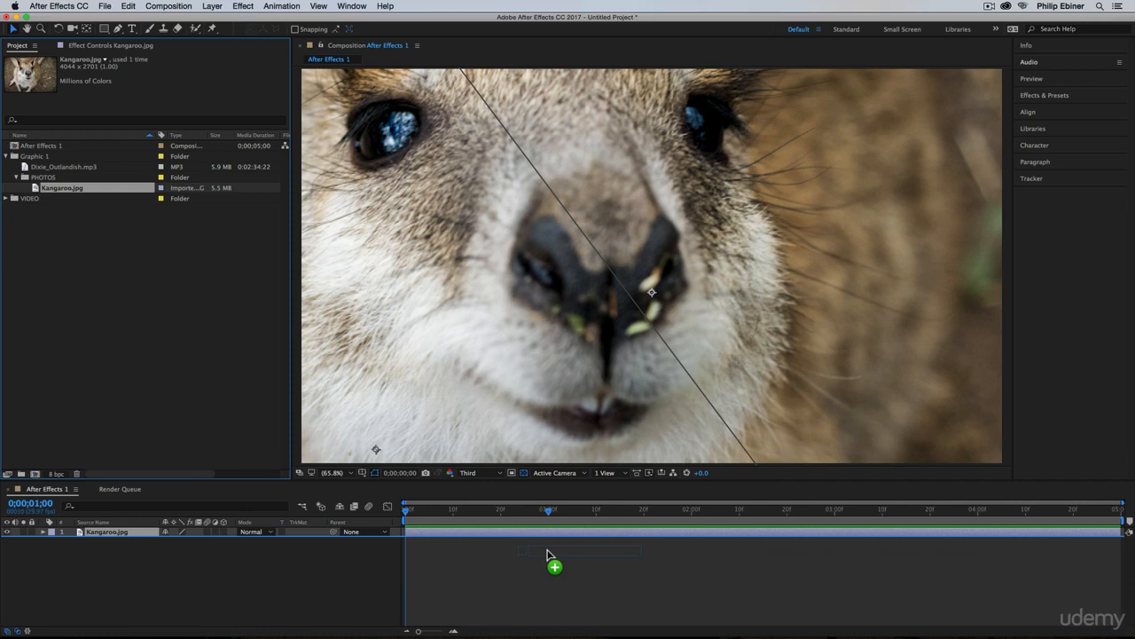
{"action": "left_click_drag", "start_coordinate": [548, 554], "coordinate": [547, 554]}
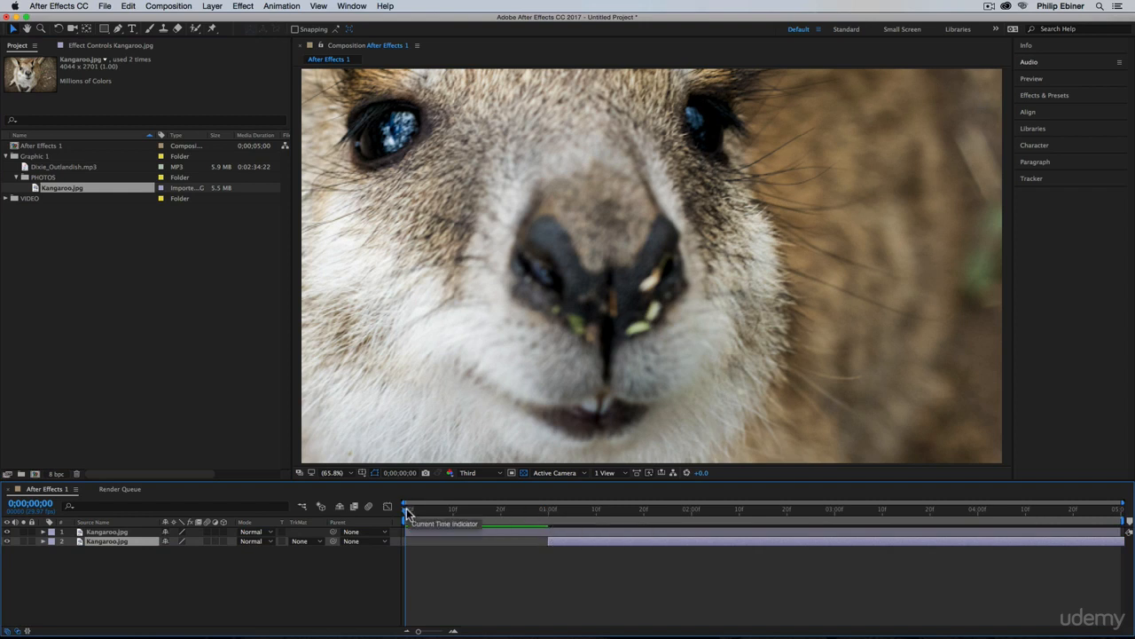
Scrub the composition to 0;00;01;14 and select each Kangaroo.jpg layer in turn, ending on the lower one.
{"action": "left_click_drag", "start_coordinate": [406, 513], "coordinate": [575, 545]}
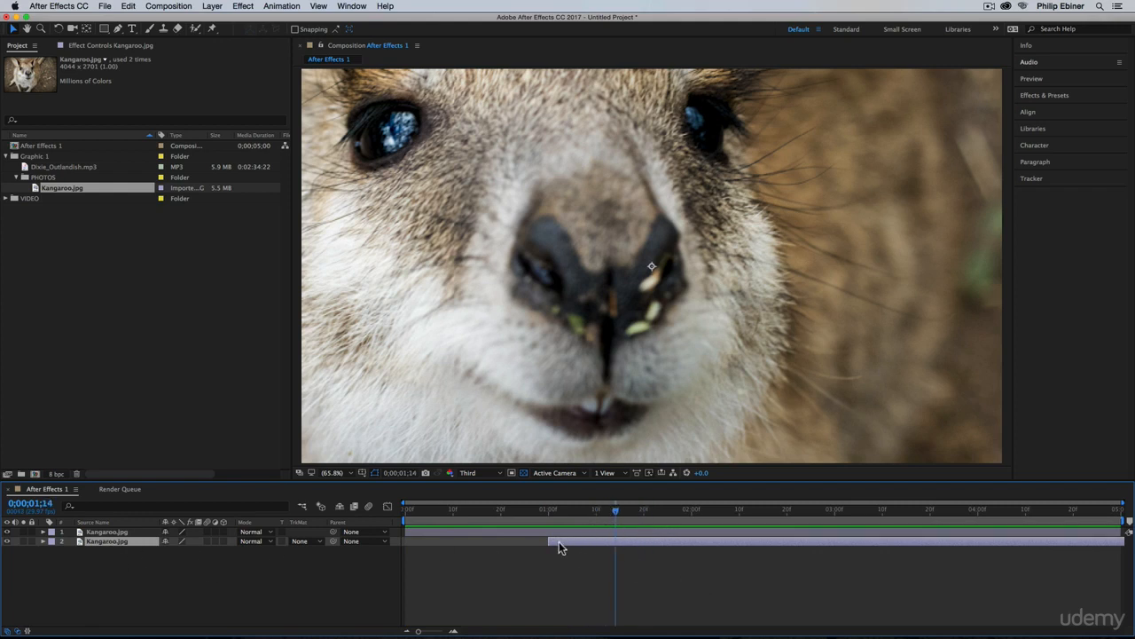
{"action": "left_click", "coordinate": [108, 532]}
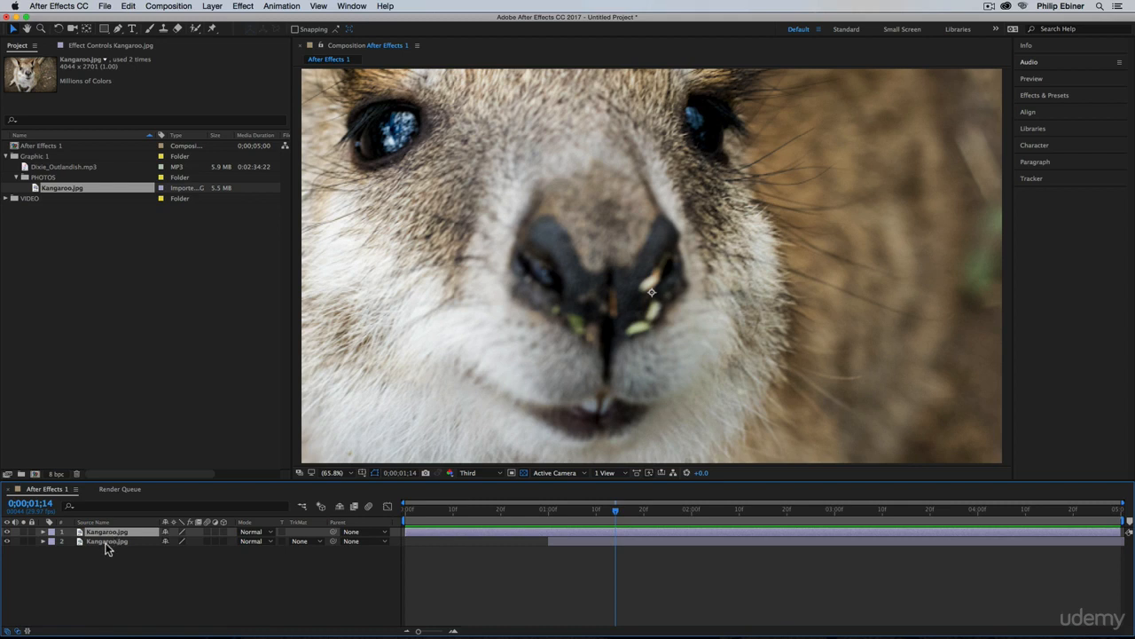
{"action": "left_click", "coordinate": [119, 543]}
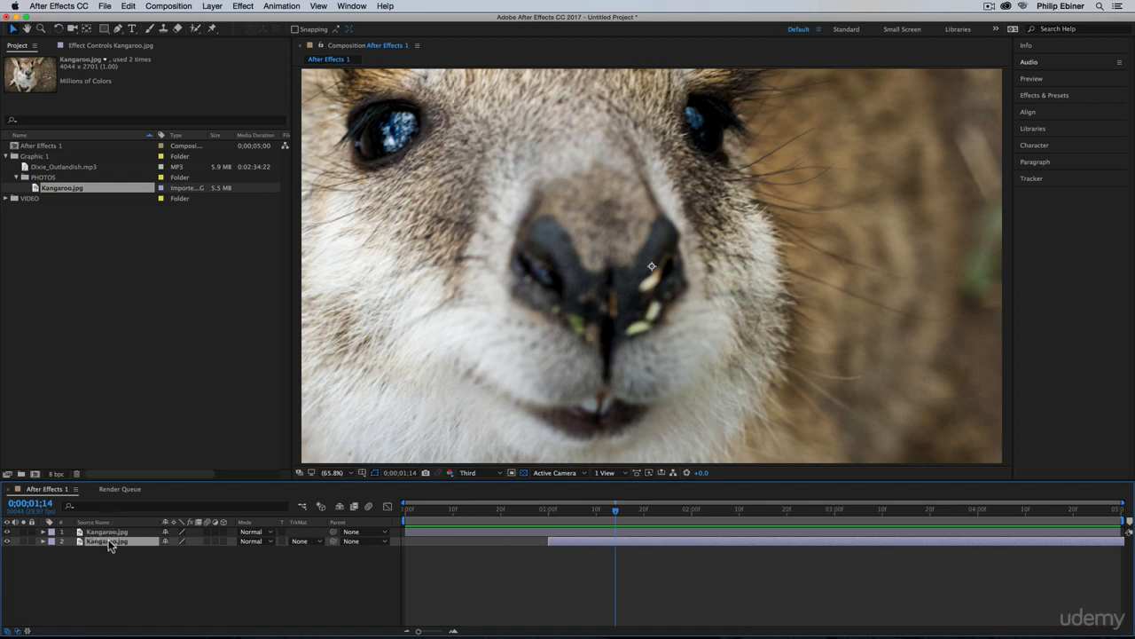
Move the Kangaroo.jpg layer that starts at 0;00;01;00 above the full-length one and set the current time to 0;00;00;25.
{"action": "left_click_drag", "start_coordinate": [117, 544], "coordinate": [121, 532]}
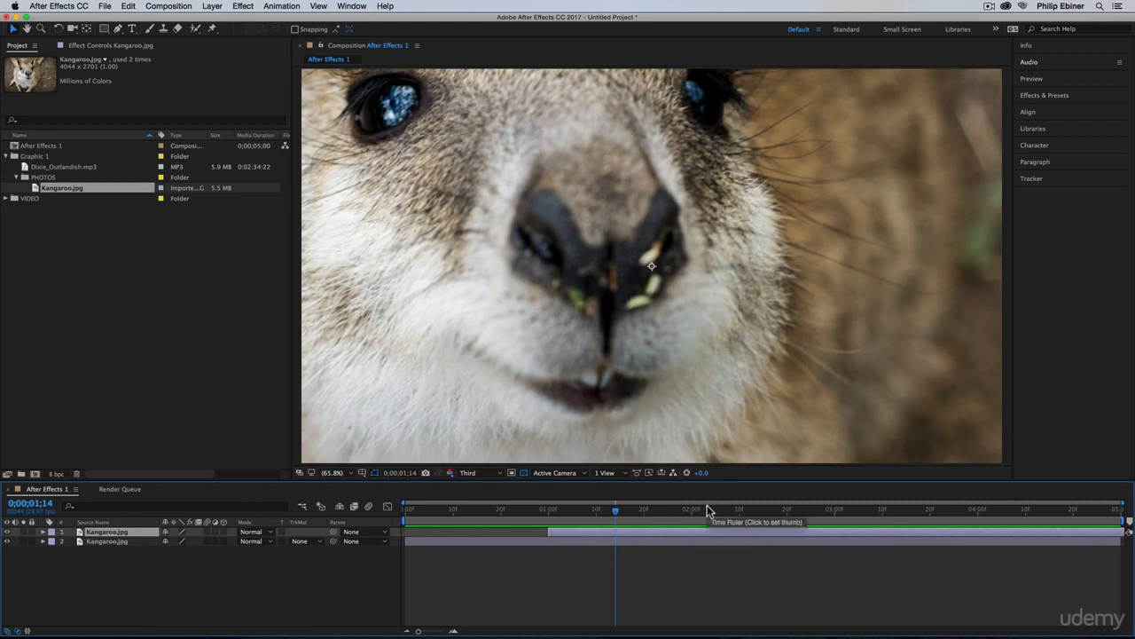
{"action": "left_click", "coordinate": [524, 510]}
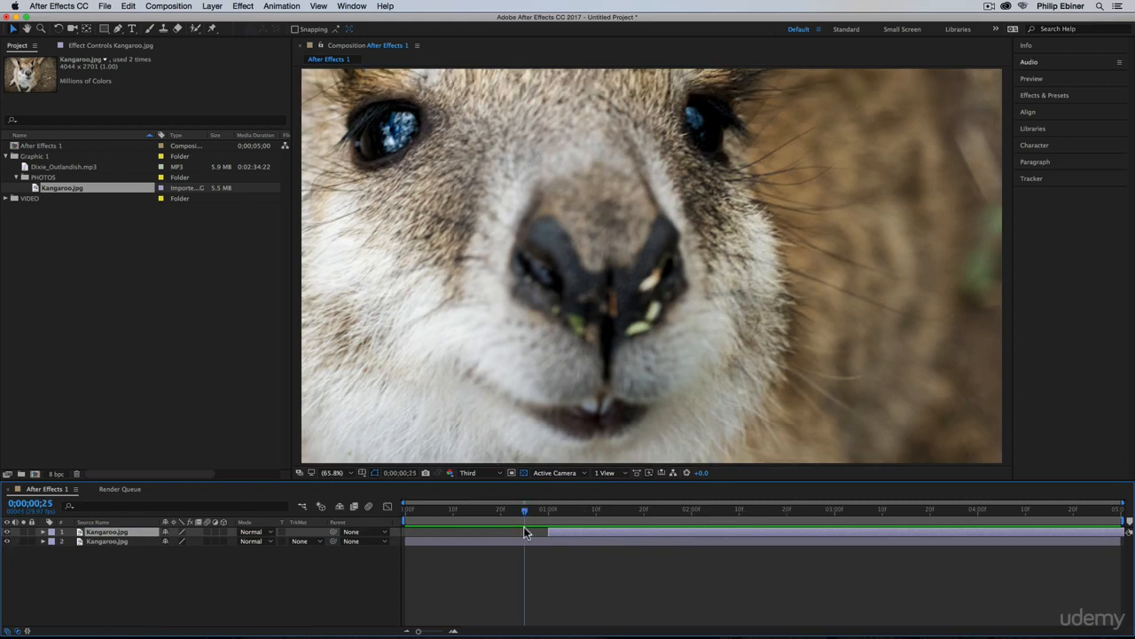
Delete the full-length Kangaroo.jpg layer and place Kangaroo.jpg from the PHOTOS folder again, off-centre toward the right edge of the composition frame.
{"action": "left_click", "coordinate": [525, 543]}
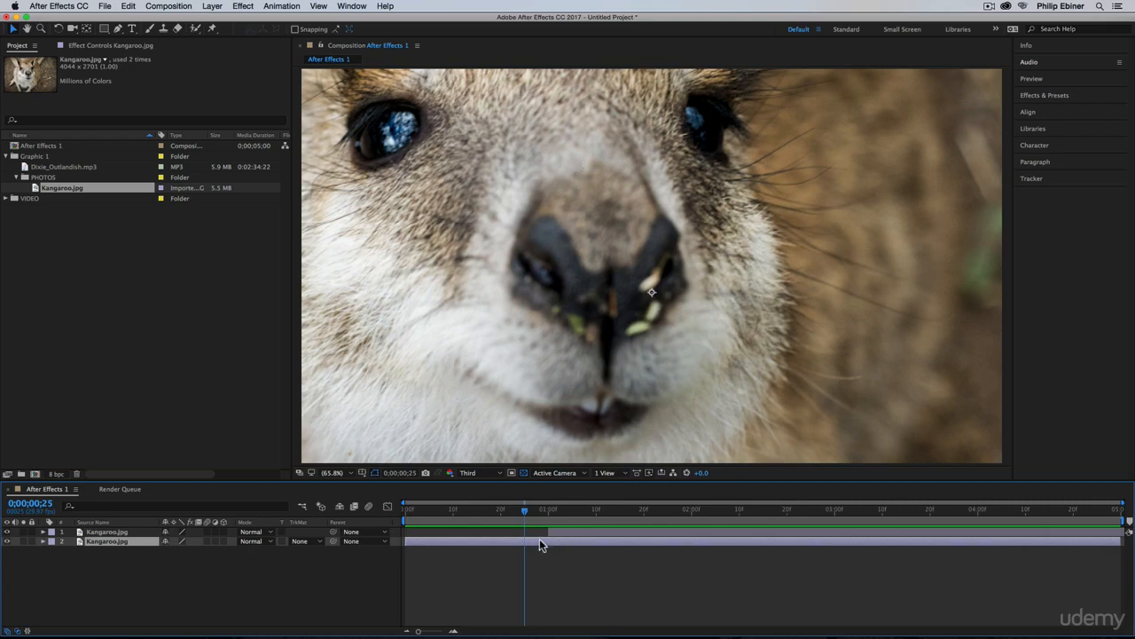
{"action": "key", "text": "BackSpace"}
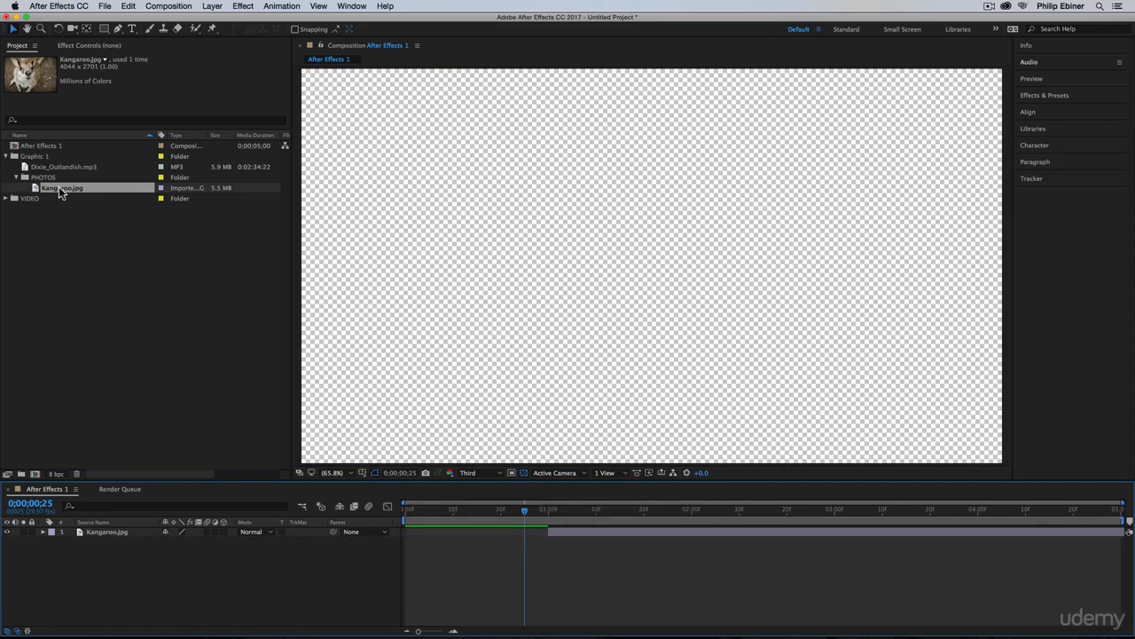
{"action": "left_click_drag", "start_coordinate": [59, 186], "coordinate": [931, 288]}
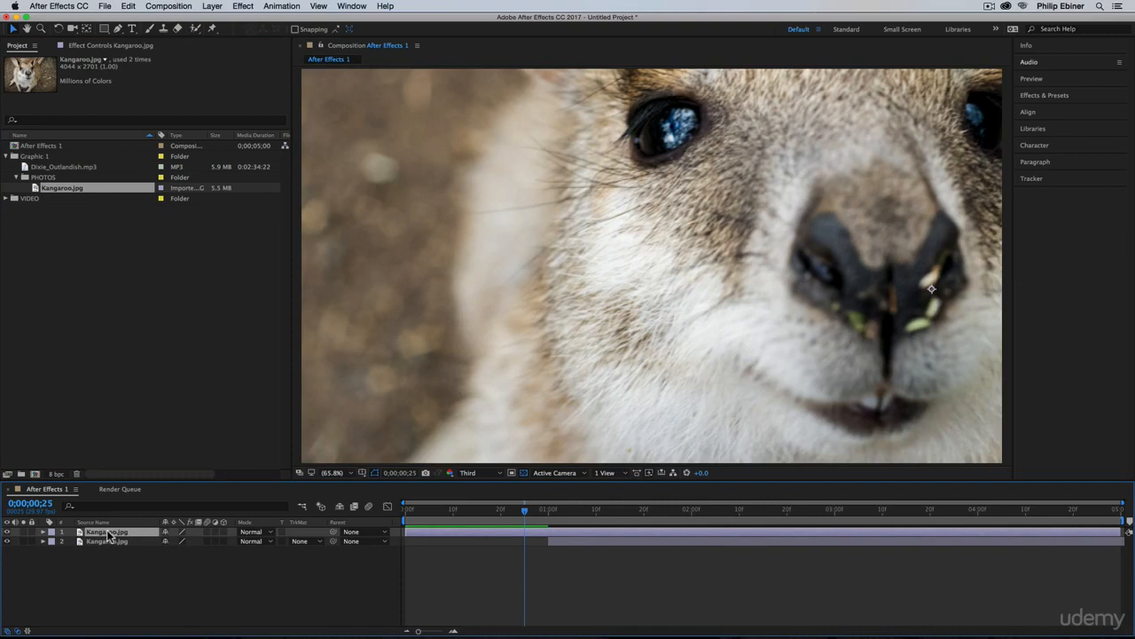
Move the off-centre Kangaroo.jpg layer below the other one and scrub past the upper layer's start to 0;00;01;02.
{"action": "left_click_drag", "start_coordinate": [105, 533], "coordinate": [110, 545]}
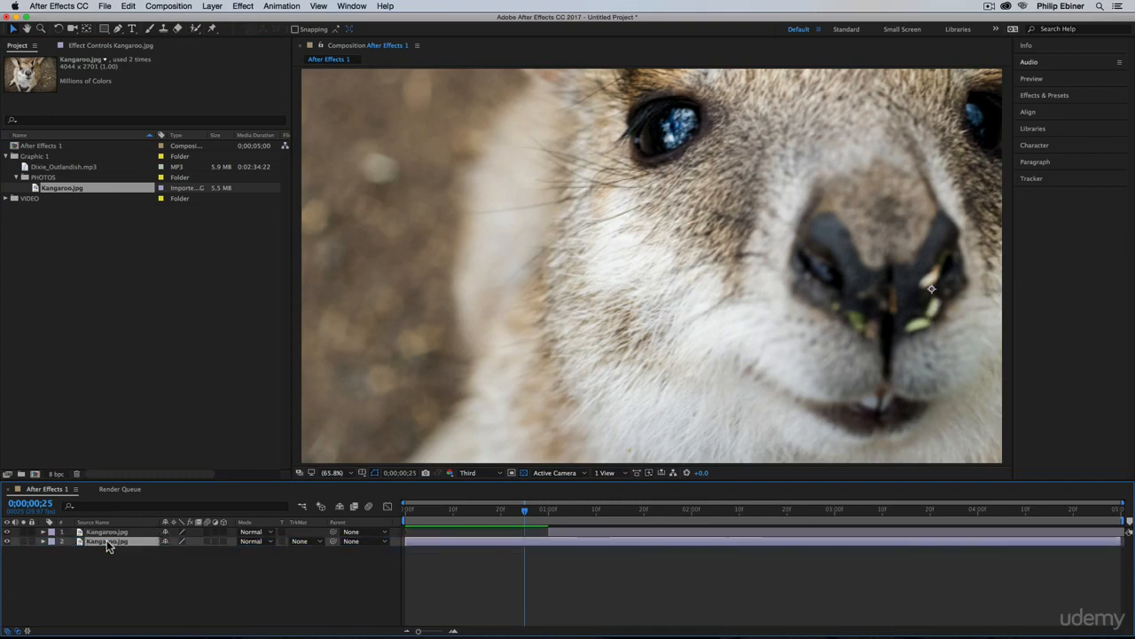
{"action": "left_click_drag", "start_coordinate": [526, 513], "coordinate": [552, 527]}
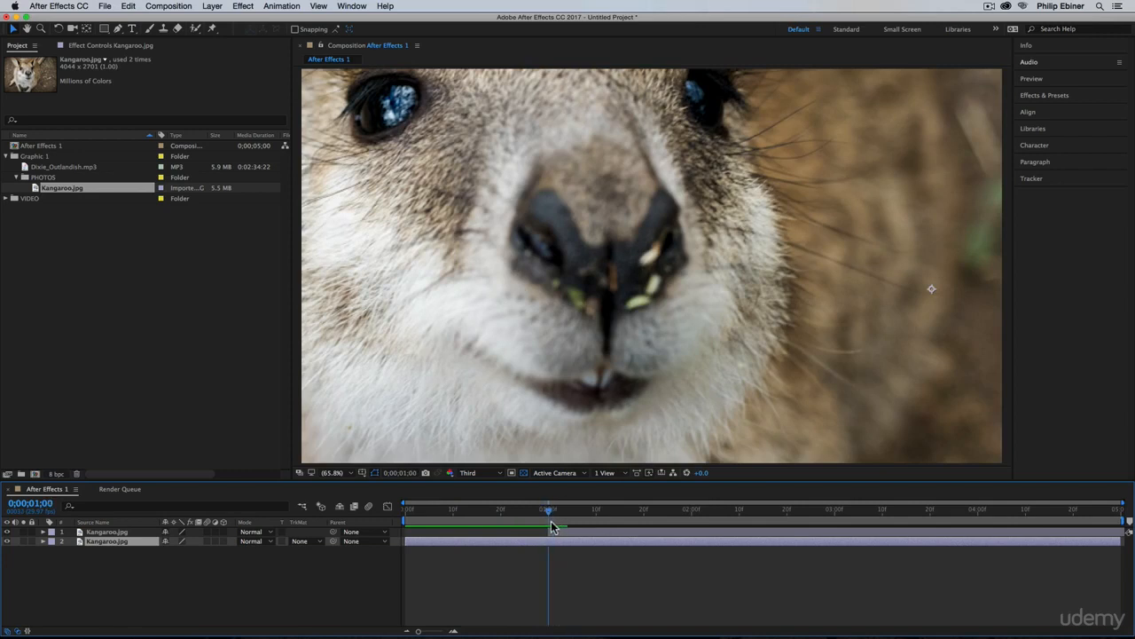
{"action": "mouse_move", "coordinate": [551, 527]}
{"action": "left_mouse_down"}
{"action": "mouse_move", "coordinate": [541, 525]}
{"action": "mouse_move", "coordinate": [558, 522]}
{"action": "left_mouse_up"}
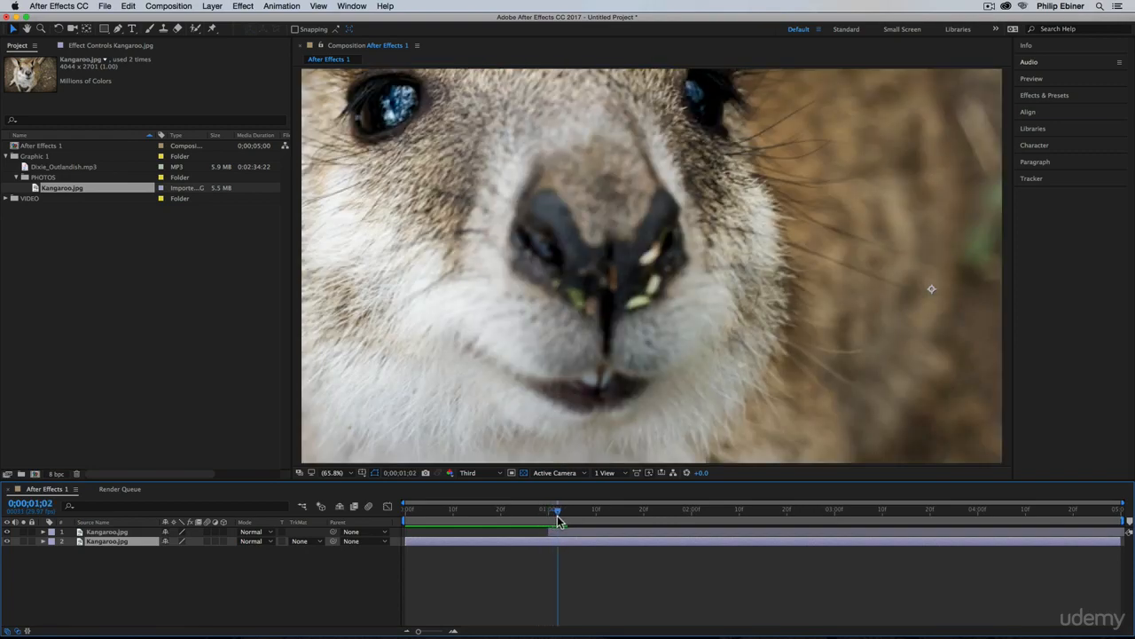